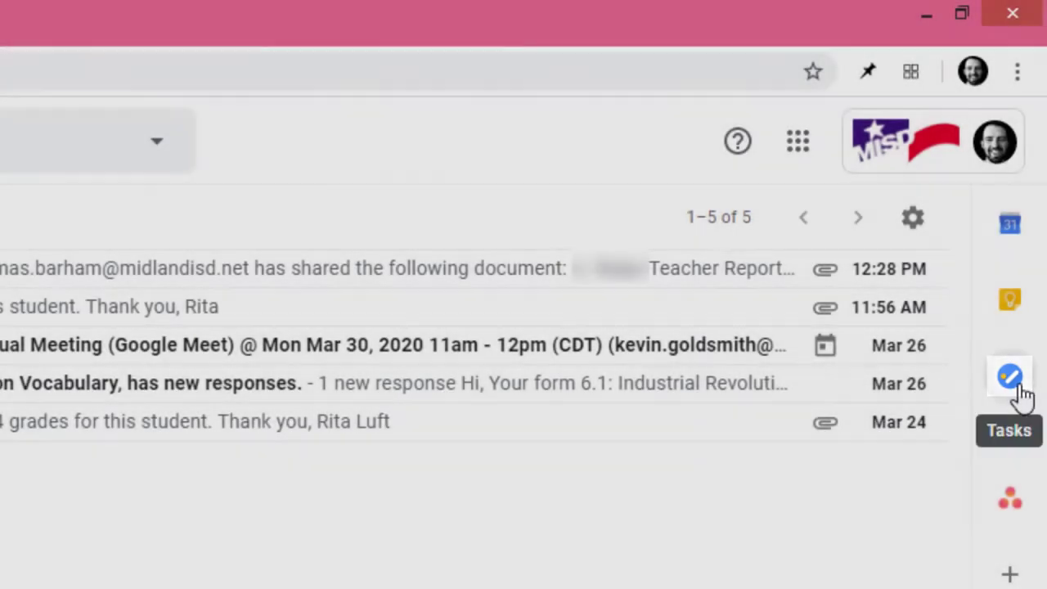
- Show the Tasks panel beside the inbox and browse the available task lists without switching
{"action": "left_click", "coordinate": [1009, 376]}
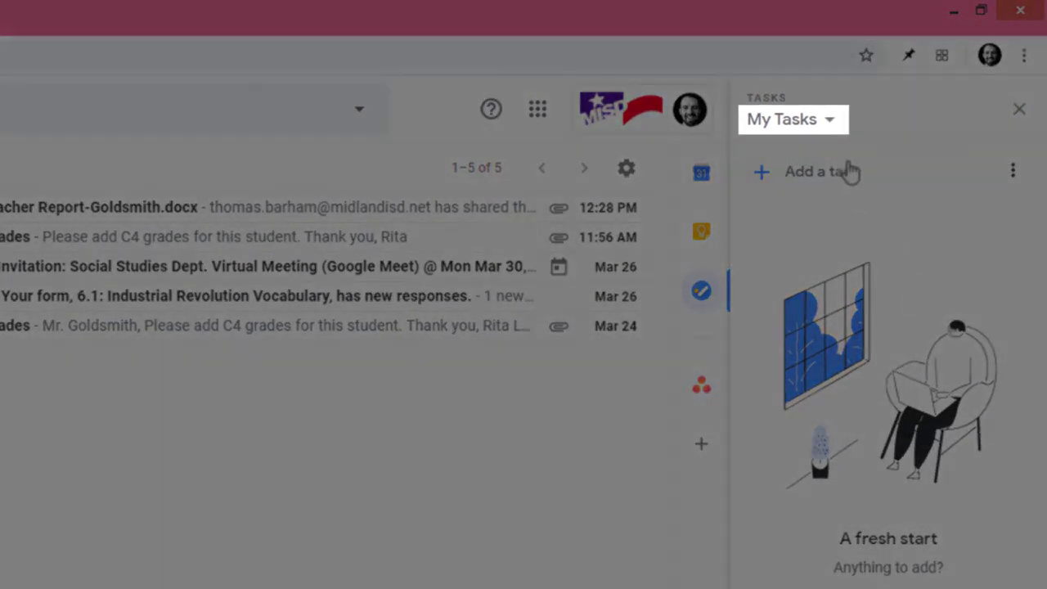
{"action": "left_click", "coordinate": [830, 122]}
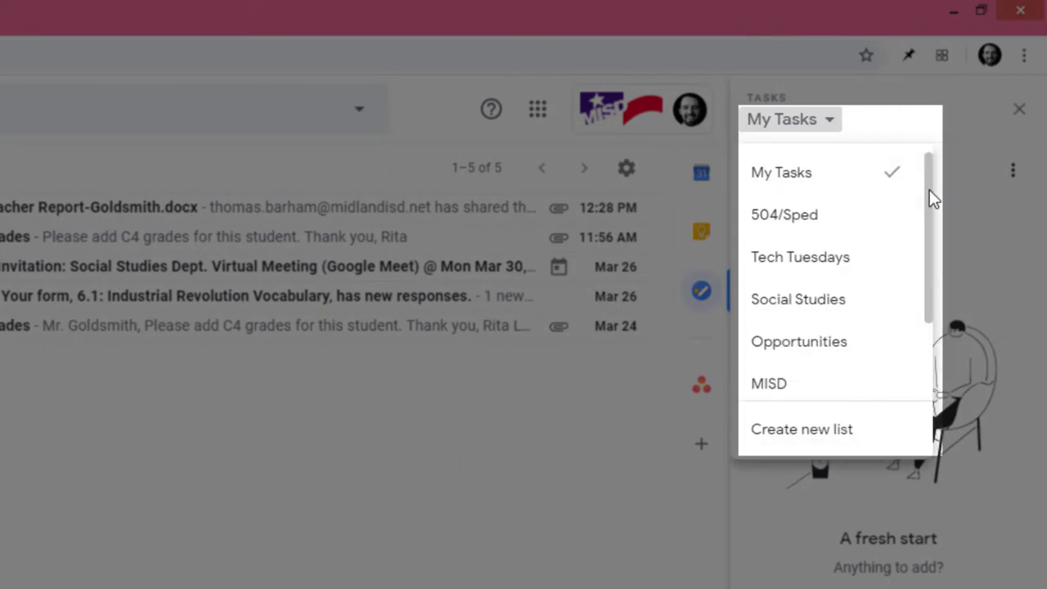
{"action": "left_click_drag", "start_coordinate": [930, 190], "coordinate": [924, 282]}
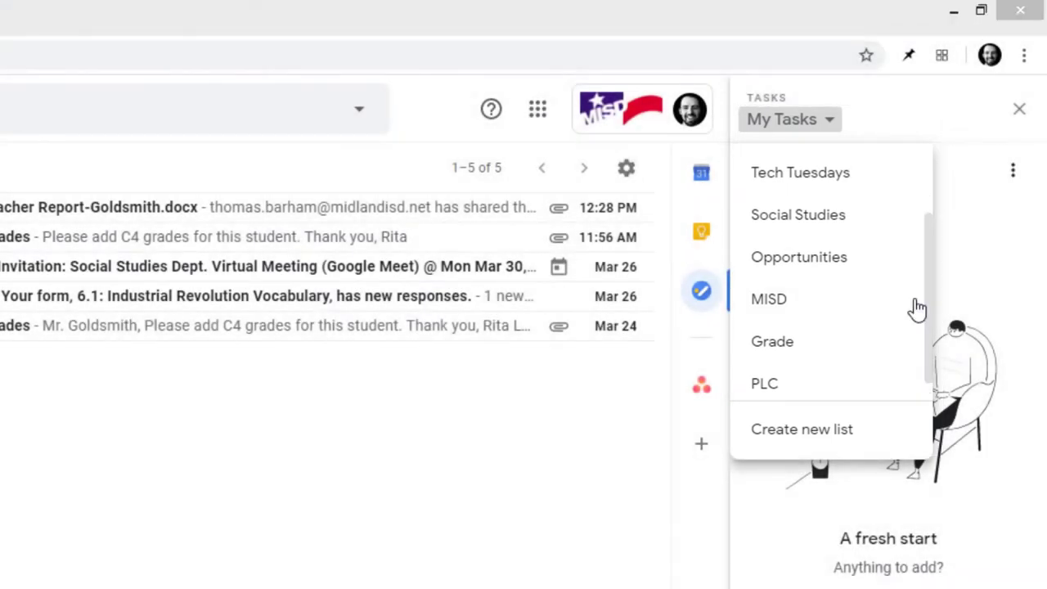
{"action": "left_click", "coordinate": [943, 312]}
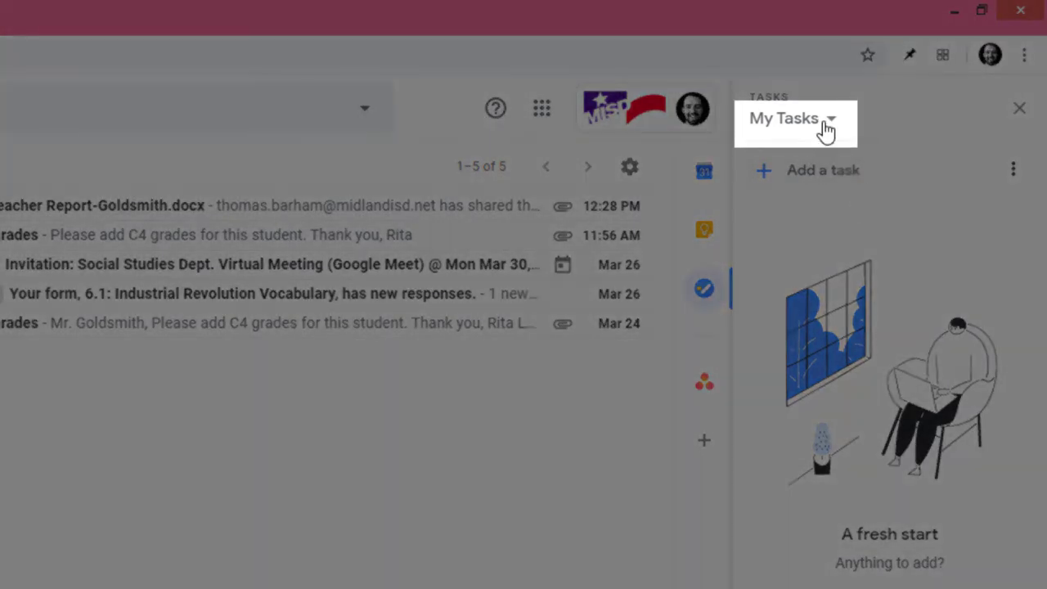
- Create a new task list named PLC from the list dropdown
{"action": "left_click", "coordinate": [828, 121]}
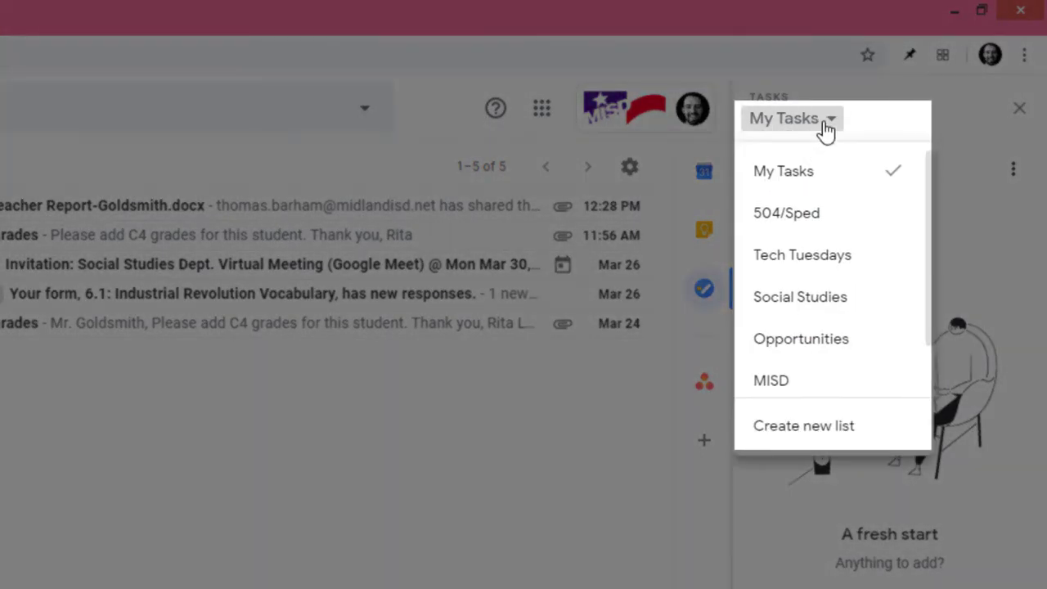
{"action": "scroll", "coordinate": [935, 256], "scroll_direction": "down", "scroll_amount": 1}
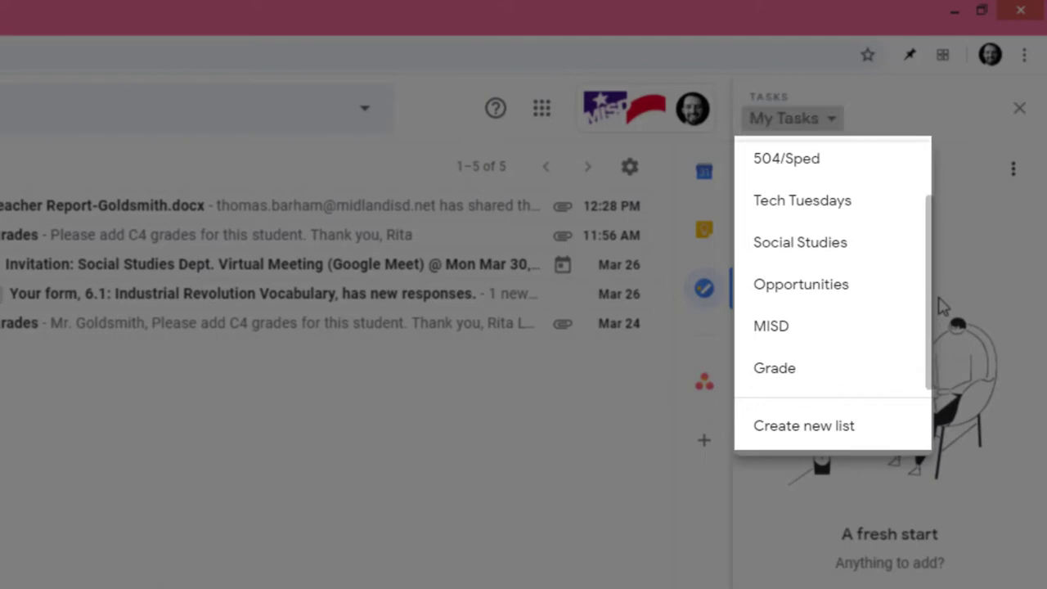
{"action": "left_click", "coordinate": [918, 431]}
{"action": "type", "text": "PLC"}
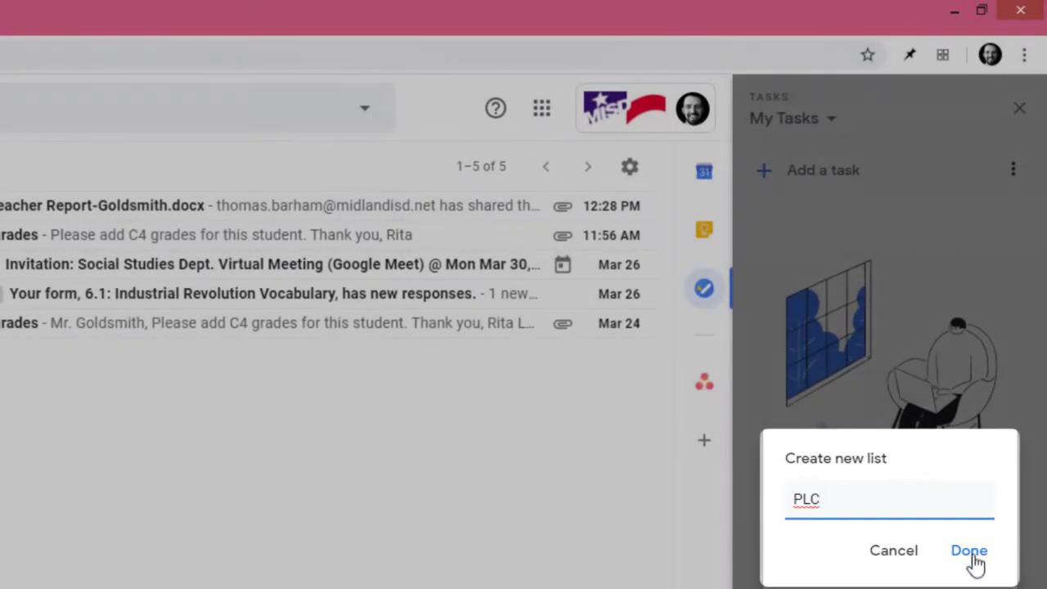
{"action": "left_click", "coordinate": [969, 551]}
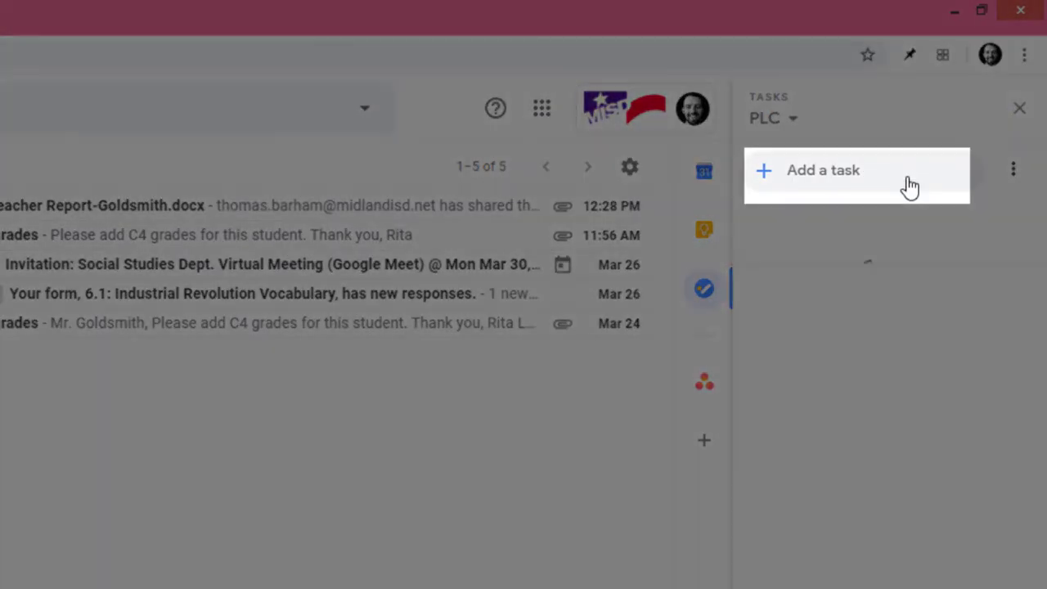
- Add a 'Weekly meeting' task to PLC with a due date of March 31
{"action": "left_click", "coordinate": [911, 187]}
{"action": "type", "text": "Weekly meeting"}
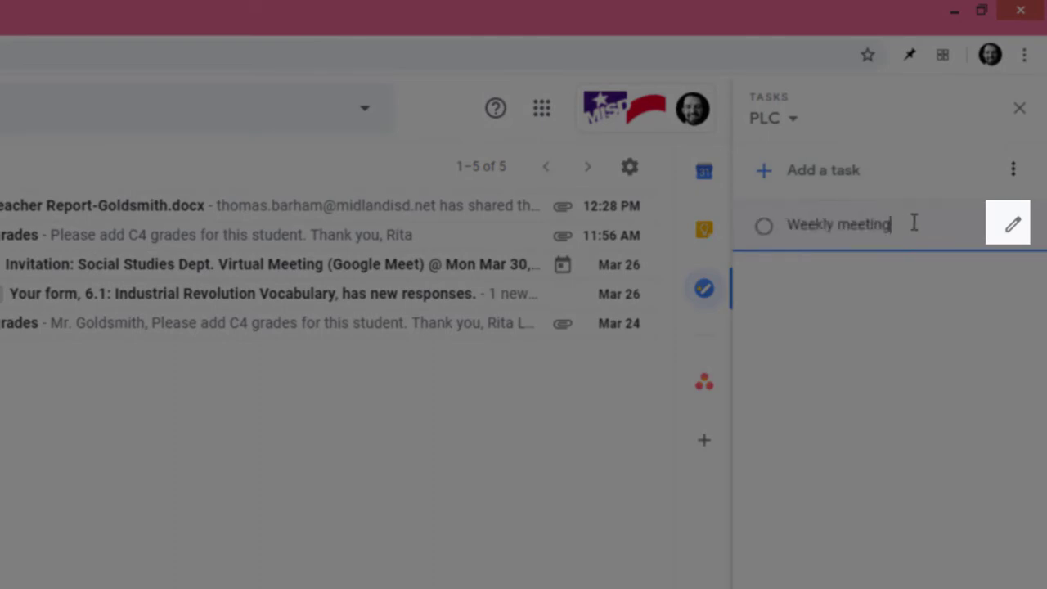
{"action": "left_click", "coordinate": [1012, 224]}
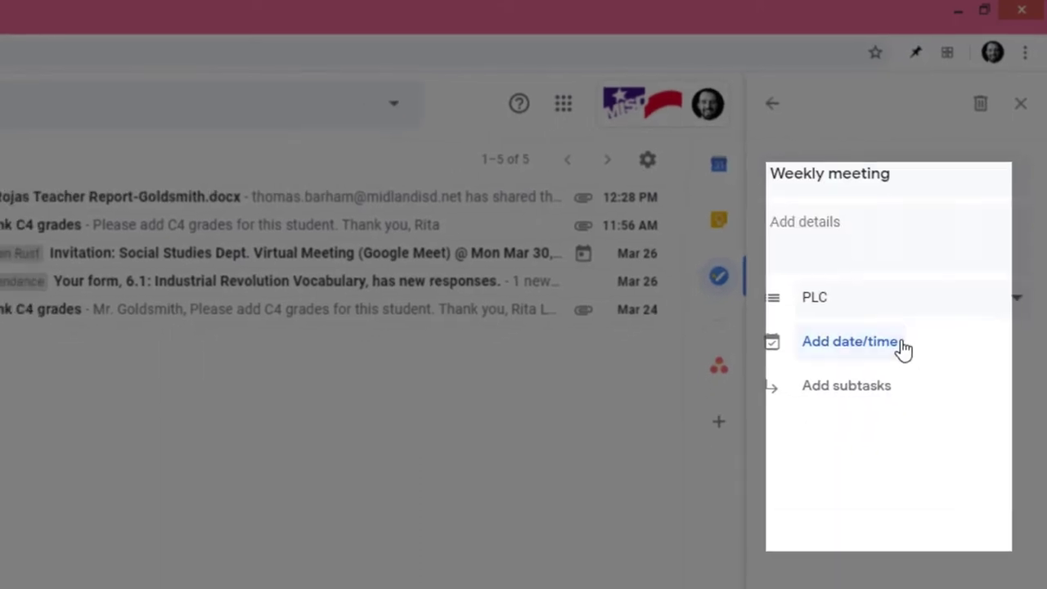
{"action": "left_click", "coordinate": [902, 347]}
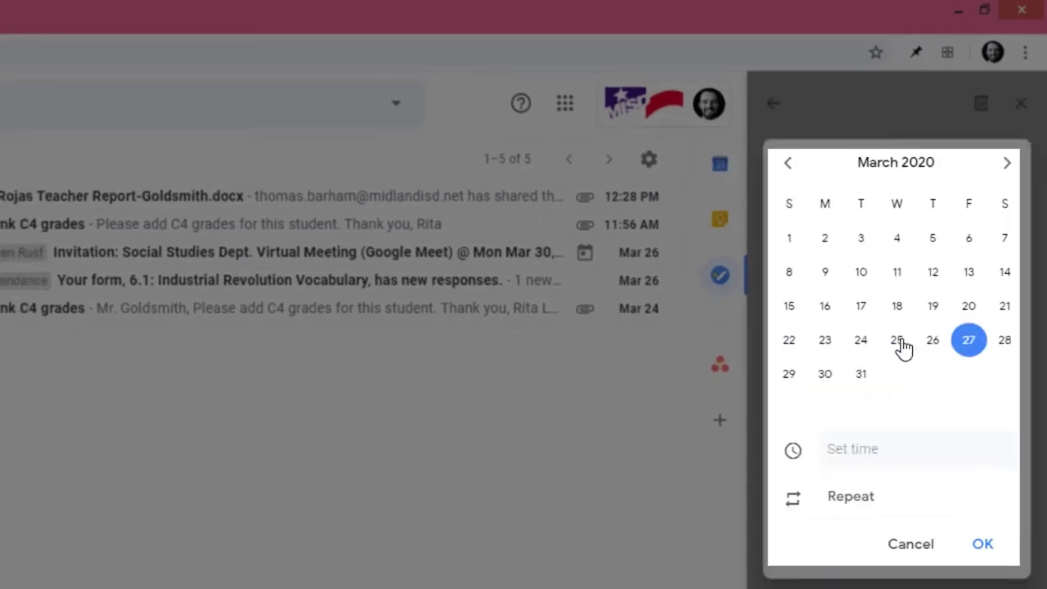
{"action": "left_click", "coordinate": [861, 374]}
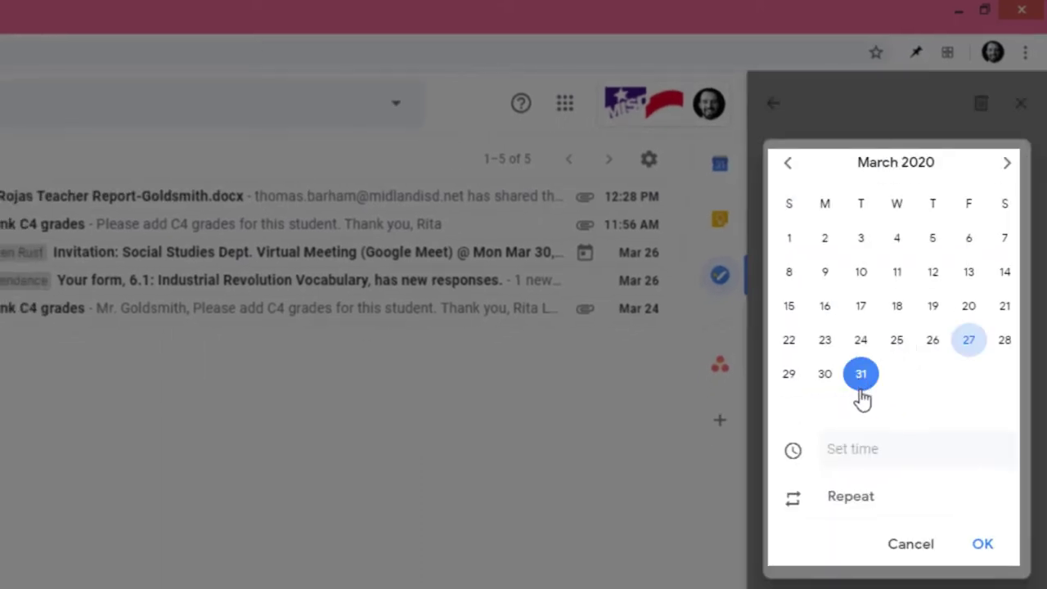
- Set the task time to 1:30 PM and make it repeat every 1 week on Tuesday
{"action": "left_click", "coordinate": [863, 451]}
{"action": "scroll", "coordinate": [868, 532], "scroll_direction": "down", "scroll_amount": 4}
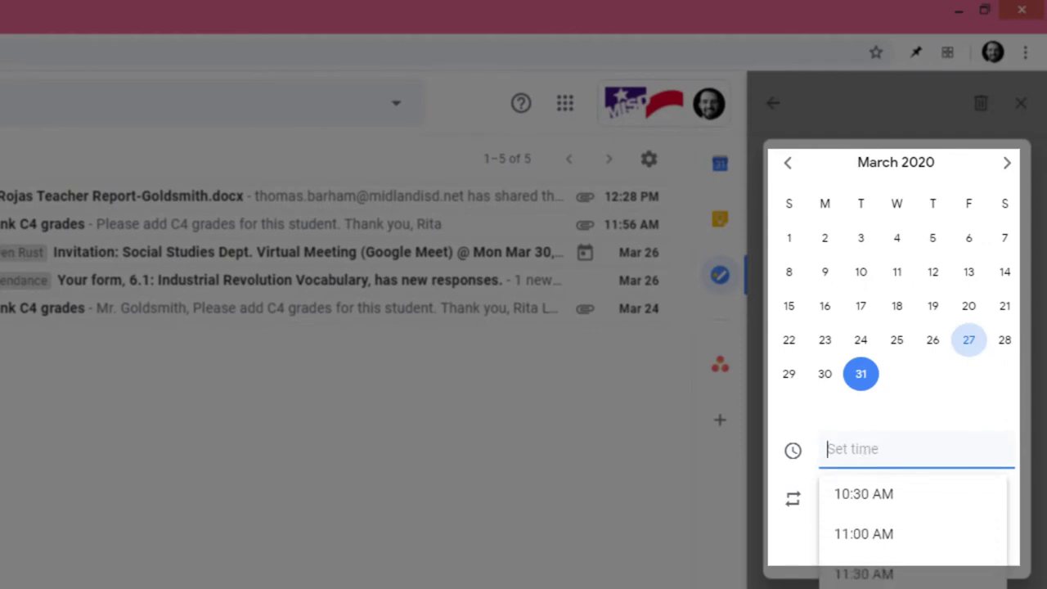
{"action": "scroll", "coordinate": [867, 532], "scroll_direction": "down", "scroll_amount": 1}
{"action": "left_click", "coordinate": [864, 557]}
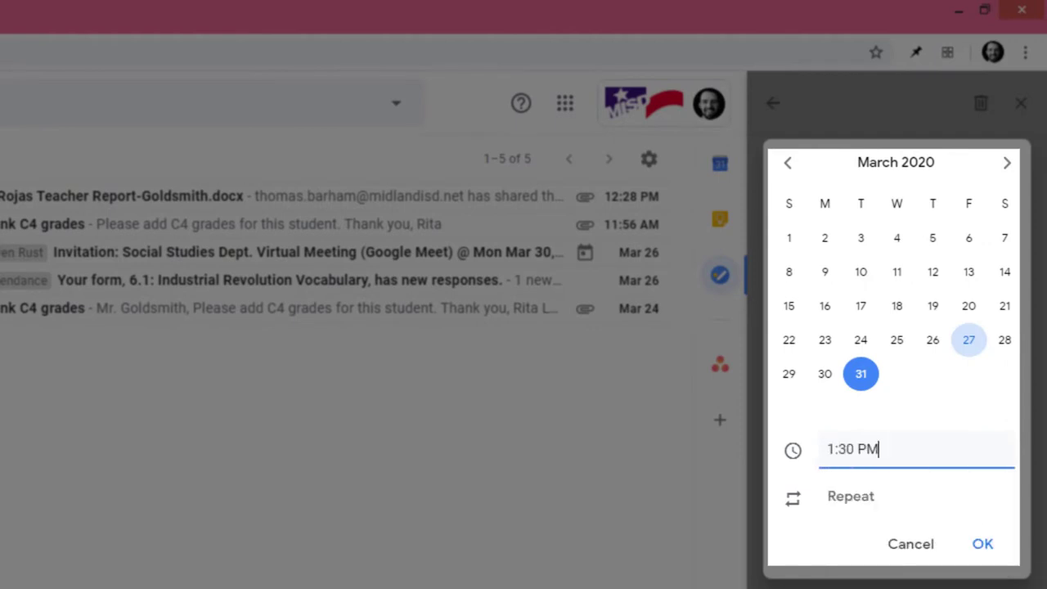
{"action": "left_click", "coordinate": [854, 497]}
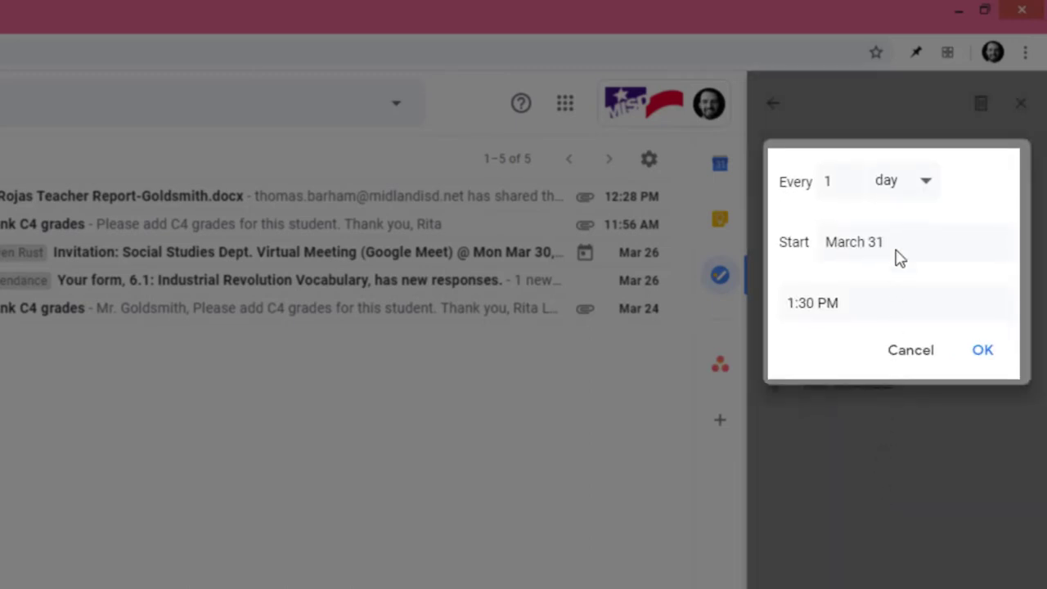
{"action": "left_click", "coordinate": [904, 182]}
{"action": "left_click", "coordinate": [899, 214]}
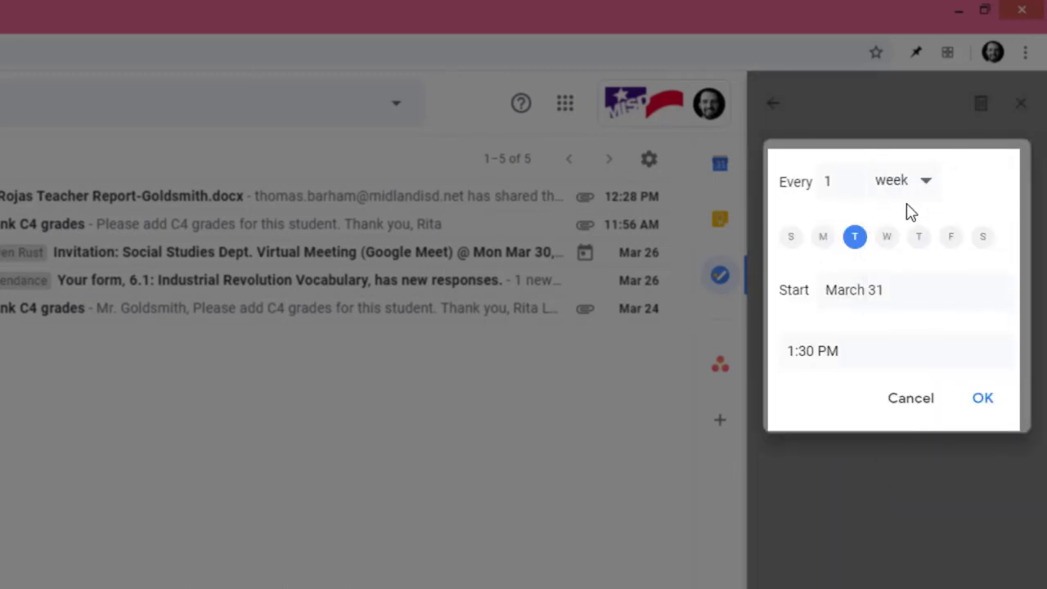
{"action": "left_click", "coordinate": [983, 399]}
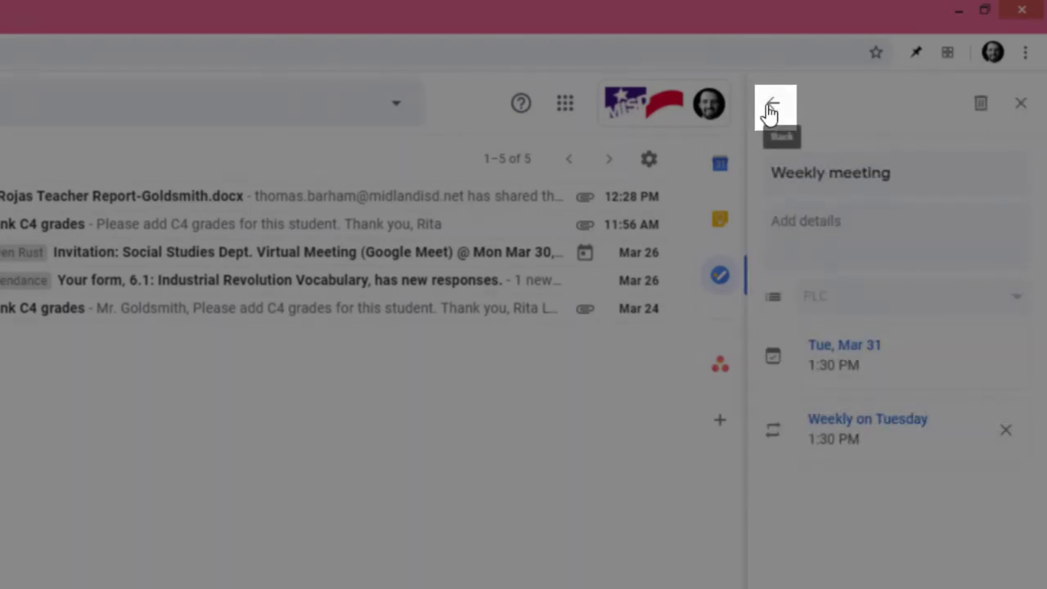
- Return from the task details to PLC, then switch to the Grade task list
{"action": "left_click", "coordinate": [774, 103]}
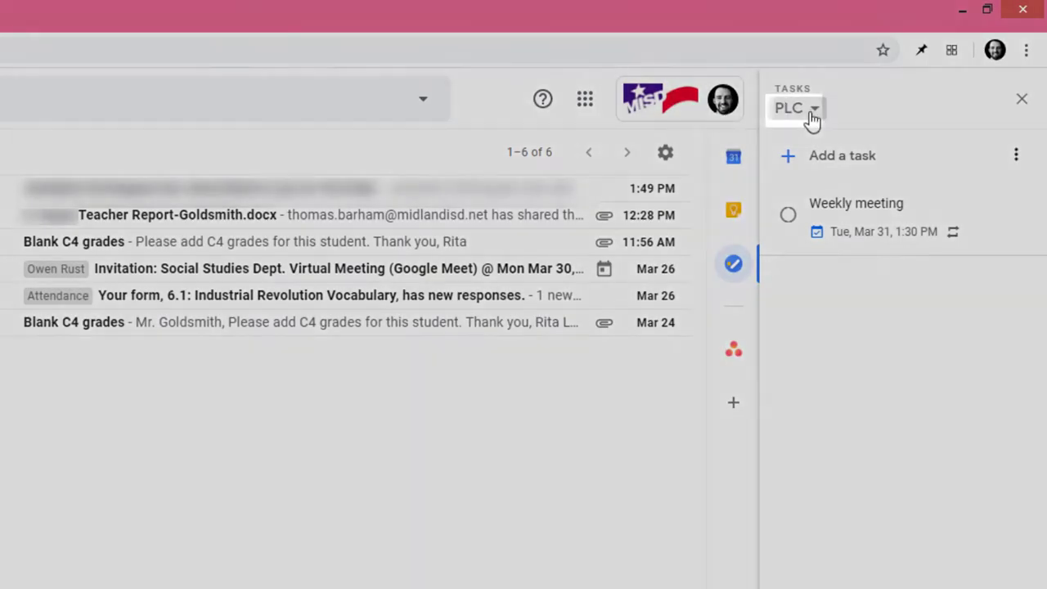
{"action": "left_click", "coordinate": [812, 110]}
{"action": "scroll", "coordinate": [813, 119], "scroll_direction": "down", "scroll_amount": 2}
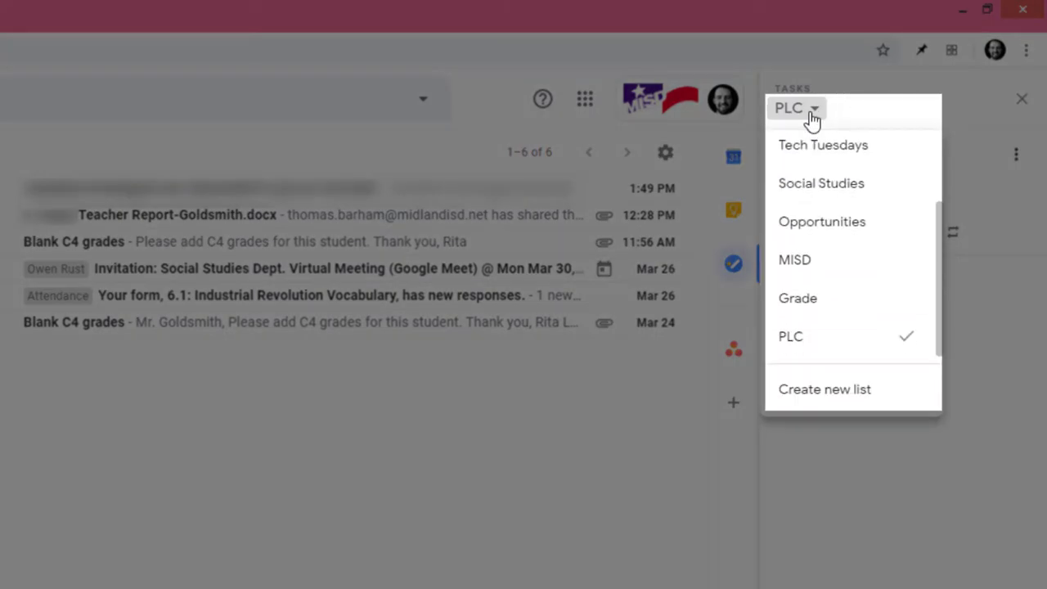
{"action": "left_click", "coordinate": [904, 311]}
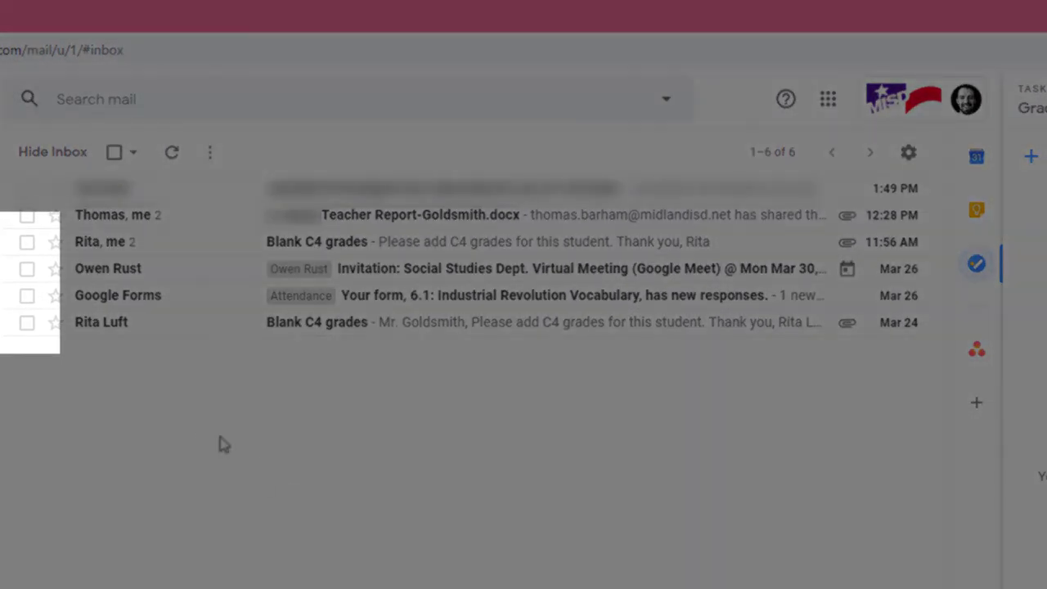
- Turn the Google Forms '6.1: Industrial Revolution Vocabulary' response email into a Grade task
{"action": "left_click", "coordinate": [27, 295]}
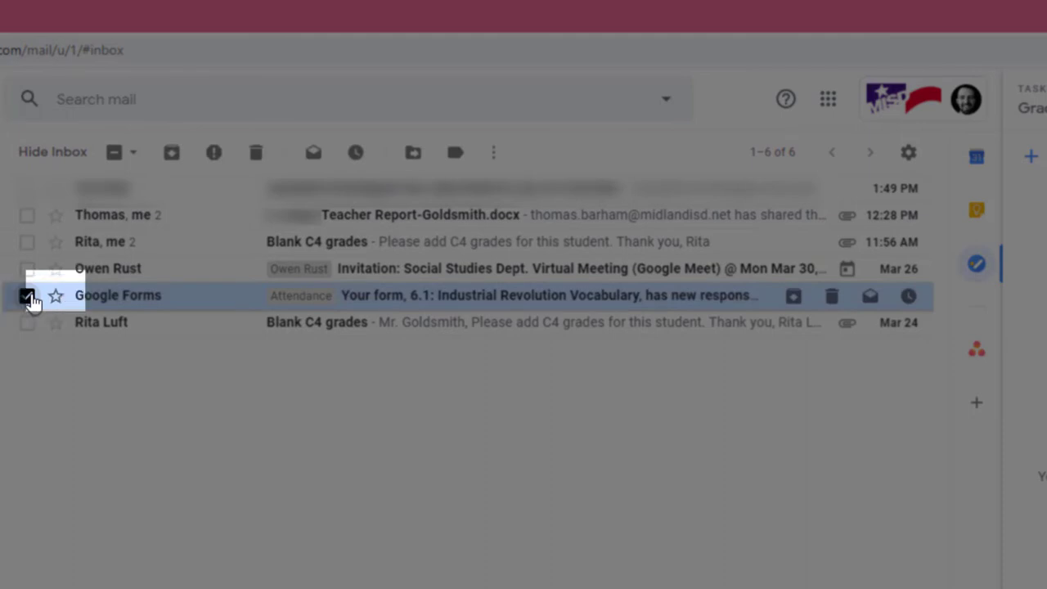
{"action": "left_click", "coordinate": [494, 153]}
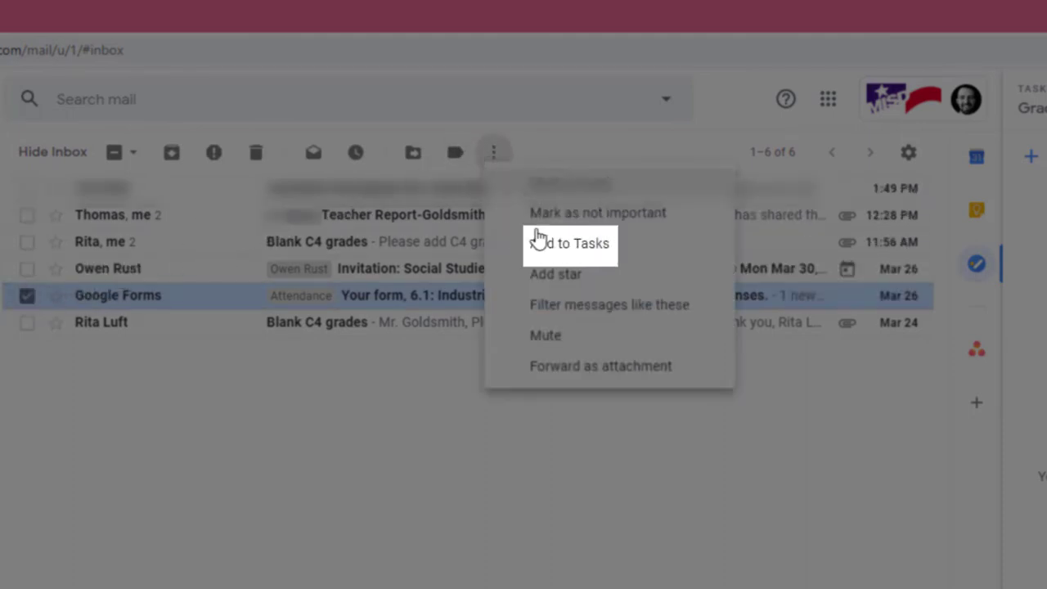
{"action": "left_click", "coordinate": [570, 243]}
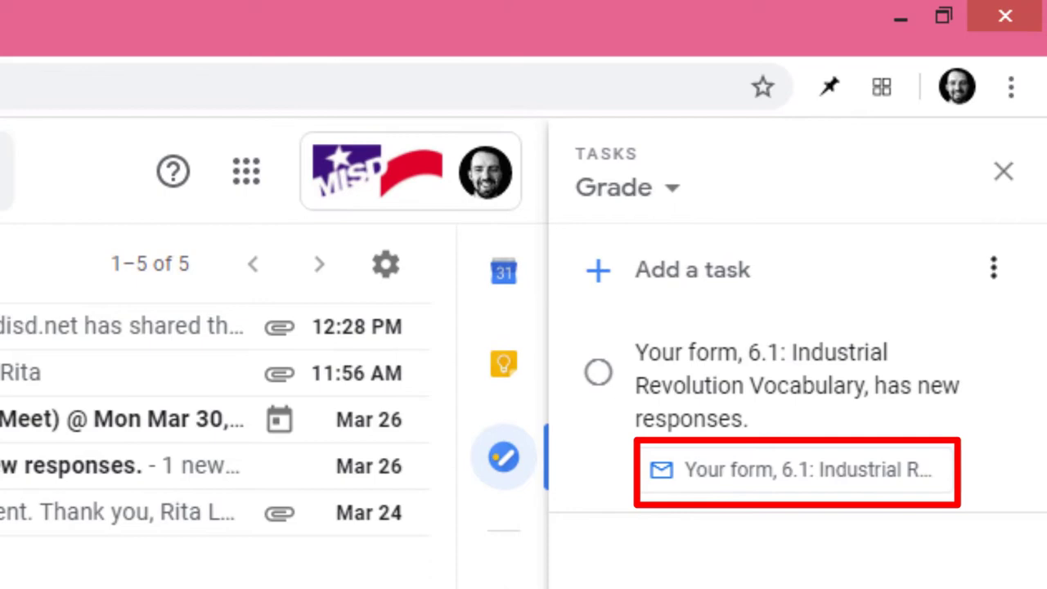
{"action": "left_click", "coordinate": [786, 469]}
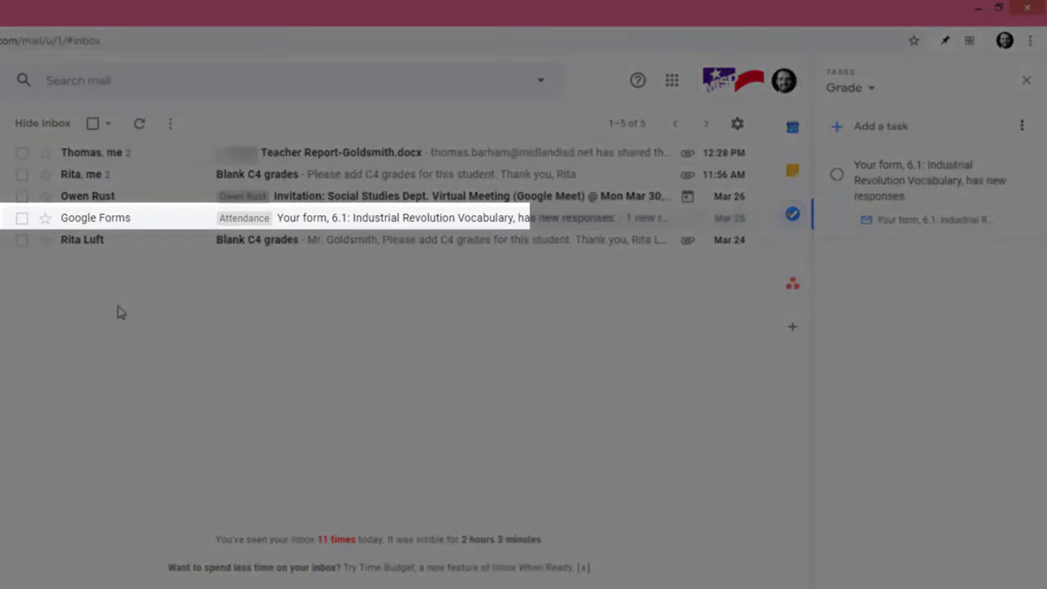
- Archive the Google Forms response email out of the inbox
{"action": "left_click", "coordinate": [22, 218]}
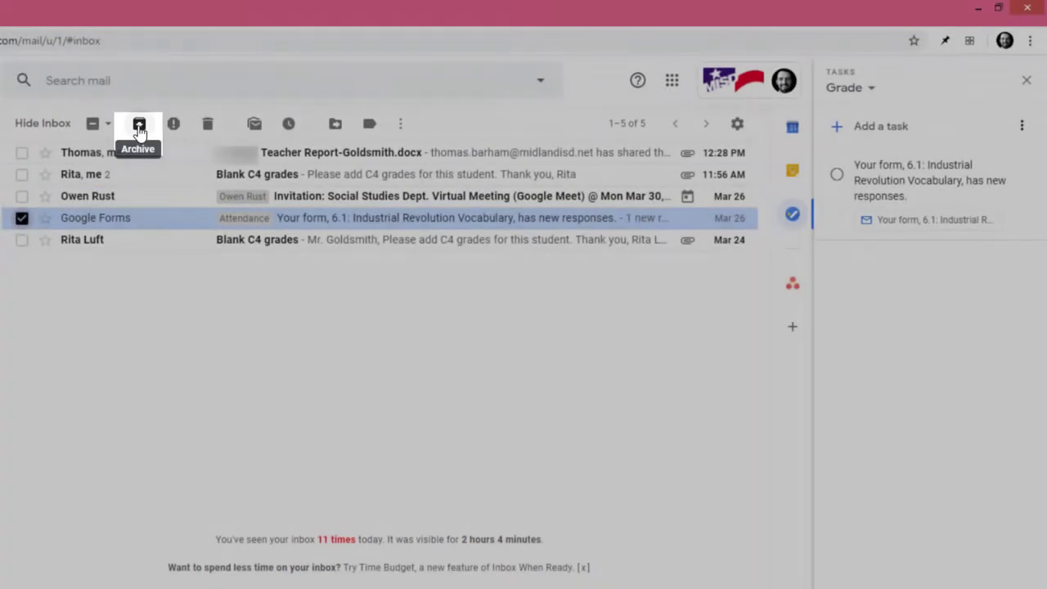
{"action": "left_click", "coordinate": [139, 124]}
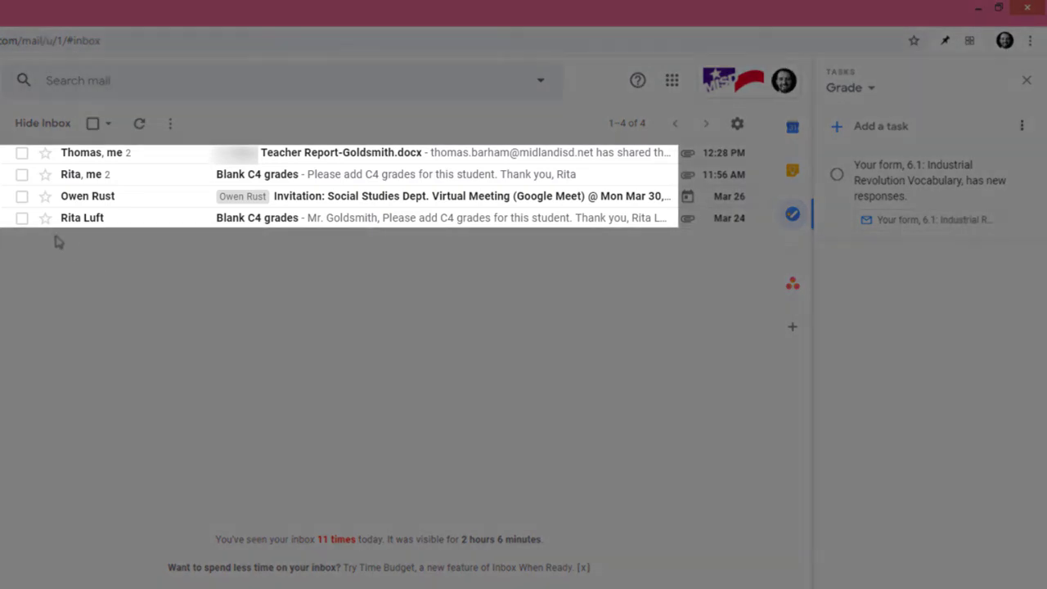
- Add both 'Blank C4 grades' emails as Grade tasks and archive them
{"action": "left_click", "coordinate": [23, 219]}
{"action": "left_click", "coordinate": [22, 174]}
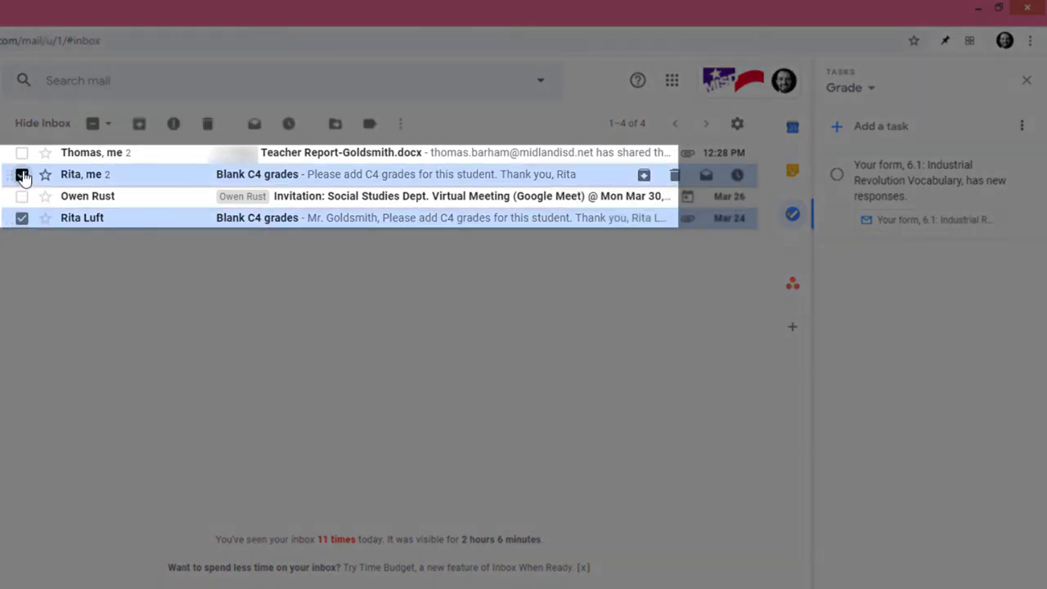
{"action": "left_click", "coordinate": [400, 123]}
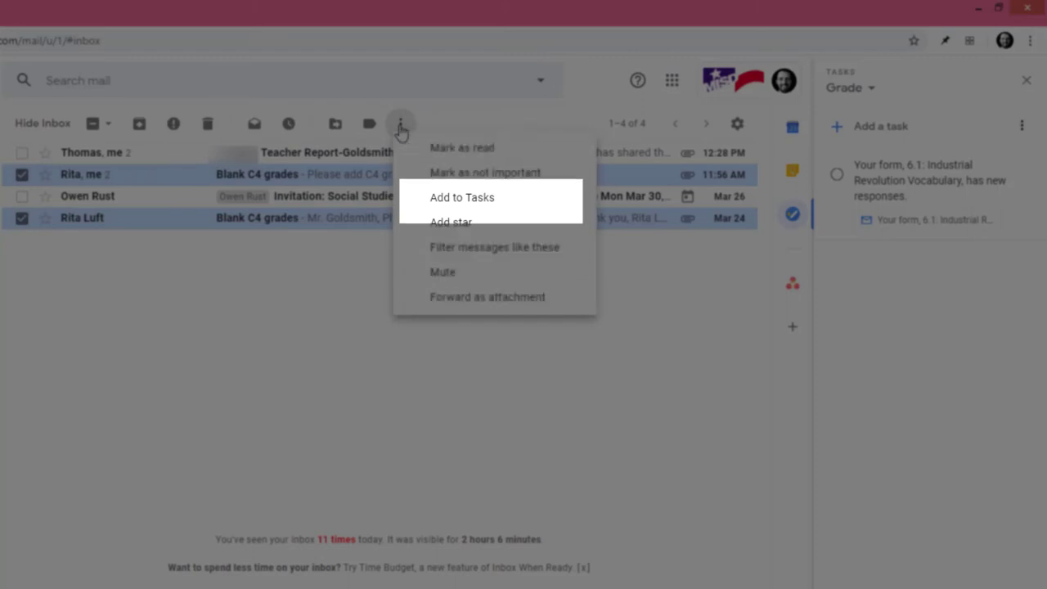
{"action": "left_click", "coordinate": [462, 197]}
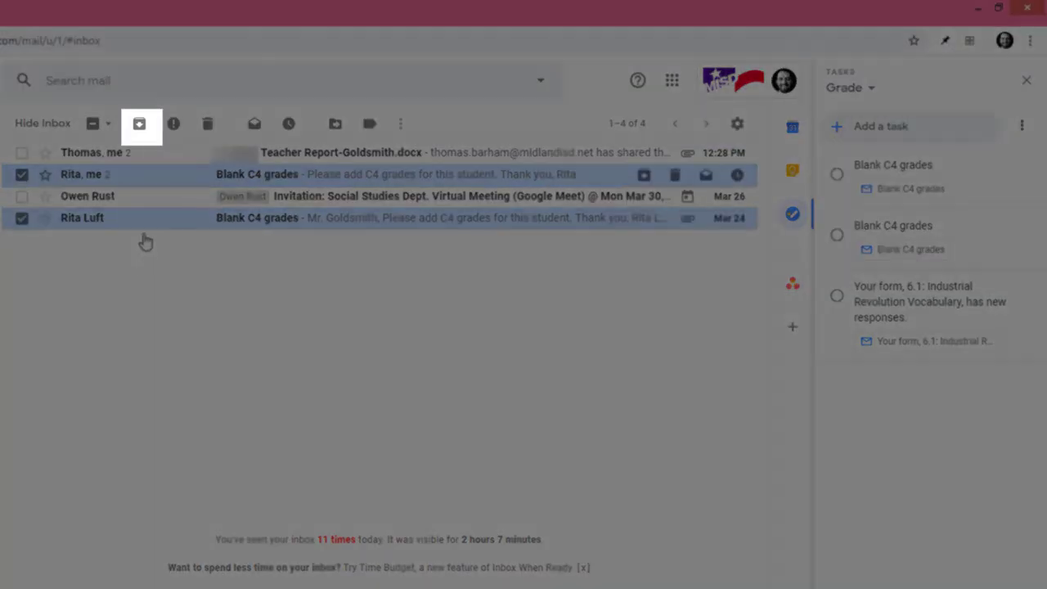
{"action": "left_click", "coordinate": [139, 124]}
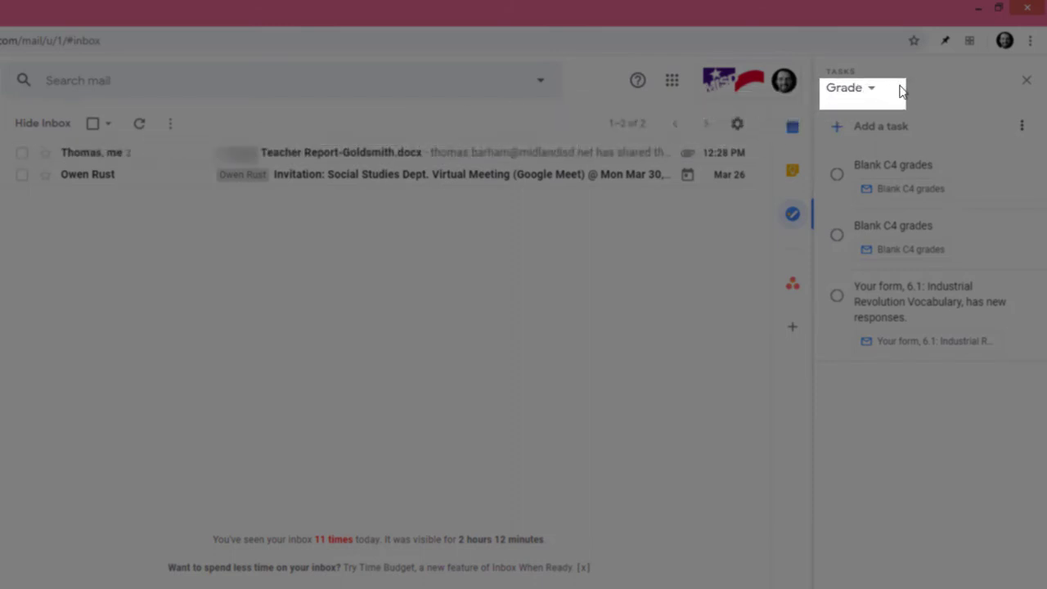
- Switch to 504/Sped, add the Teacher Report-Goldsmith.docx email as a task and archive it
{"action": "left_click", "coordinate": [880, 96]}
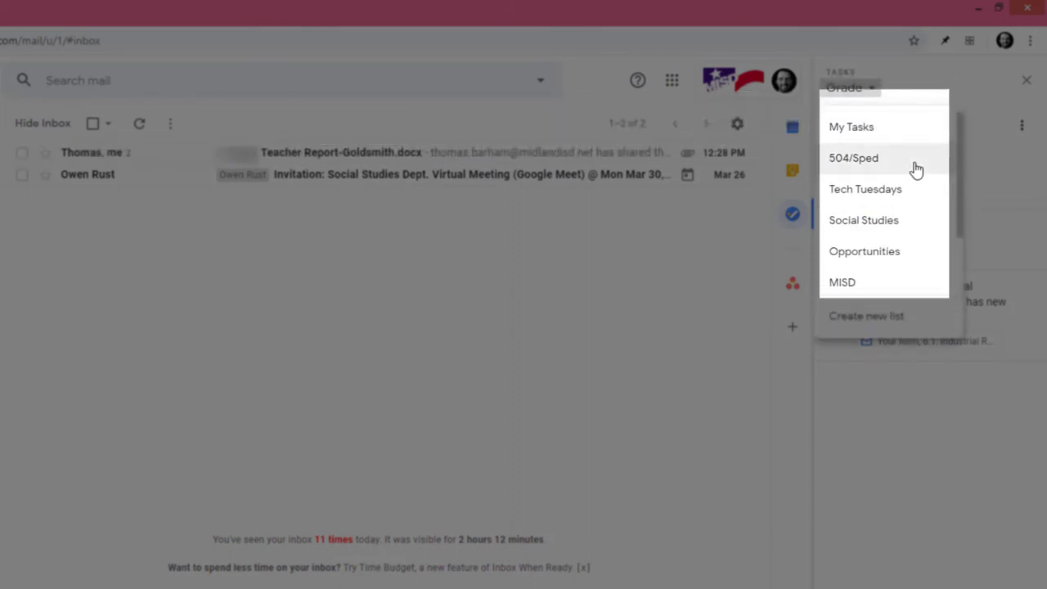
{"action": "left_click", "coordinate": [863, 158]}
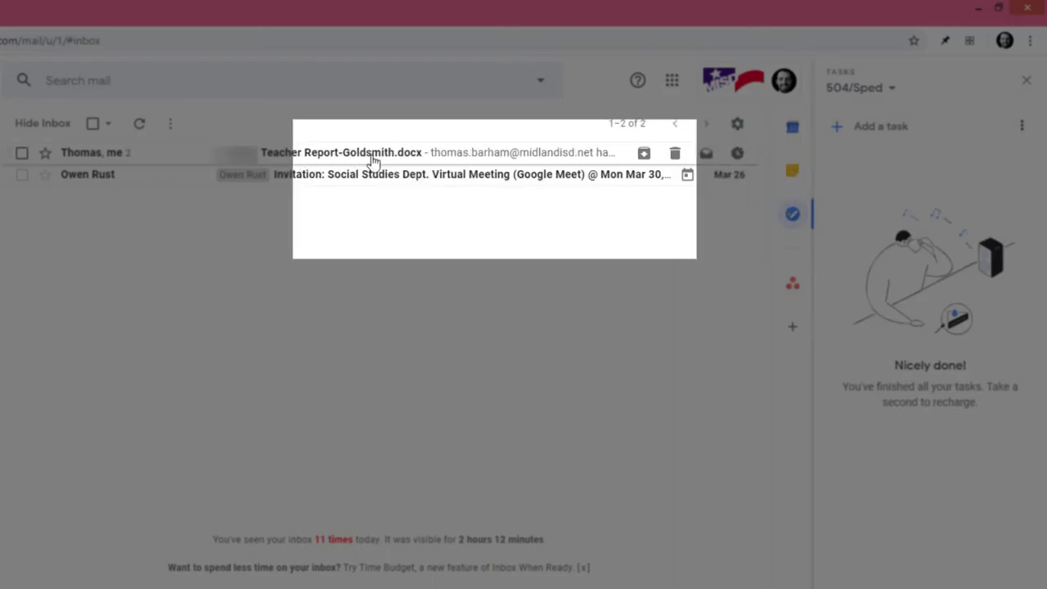
{"action": "left_click", "coordinate": [23, 153]}
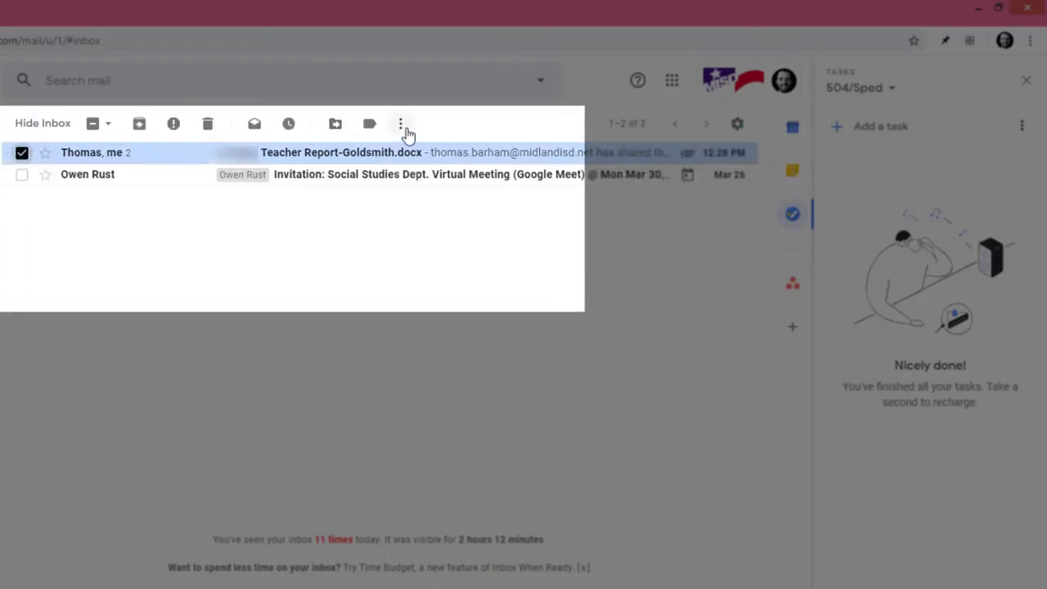
{"action": "left_click", "coordinate": [401, 124]}
{"action": "left_click", "coordinate": [462, 197]}
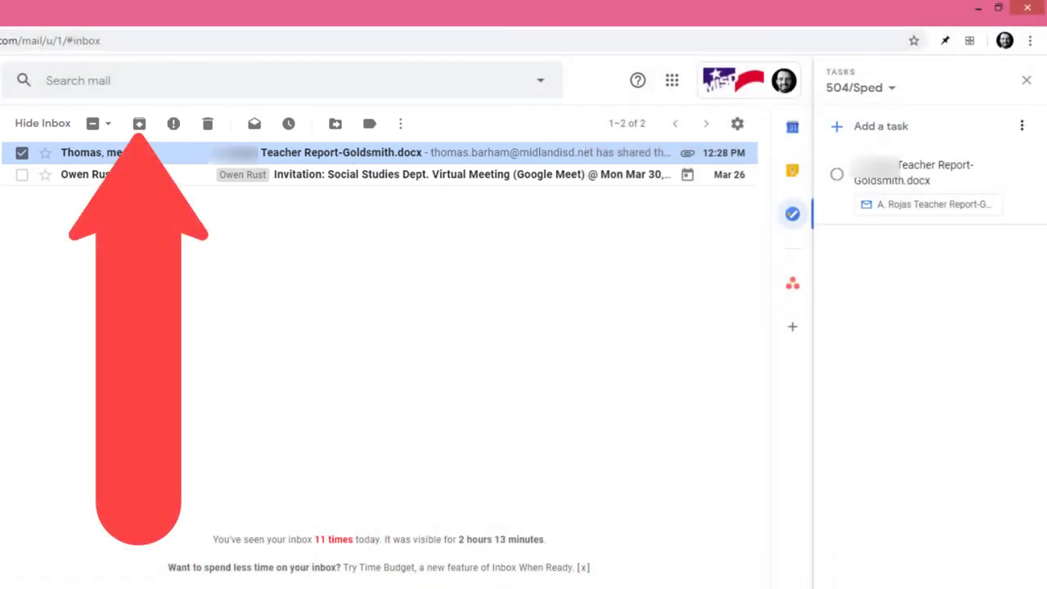
{"action": "left_click", "coordinate": [139, 124]}
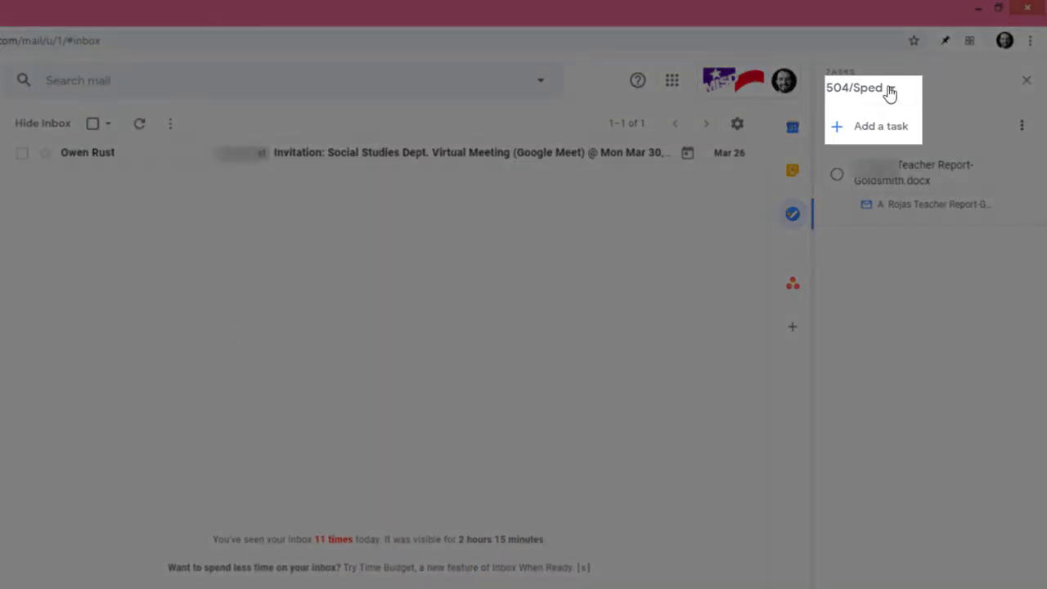
- Switch to Social Studies, add the Dept. meeting invitation as a task and archive it, emptying the inbox
{"action": "left_click", "coordinate": [890, 90]}
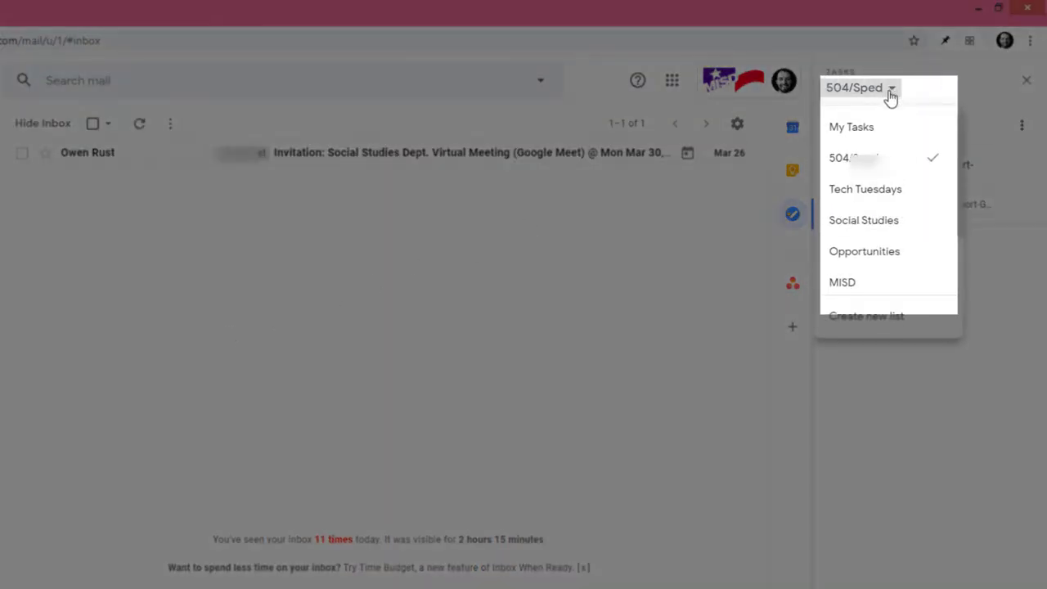
{"action": "left_click", "coordinate": [912, 222]}
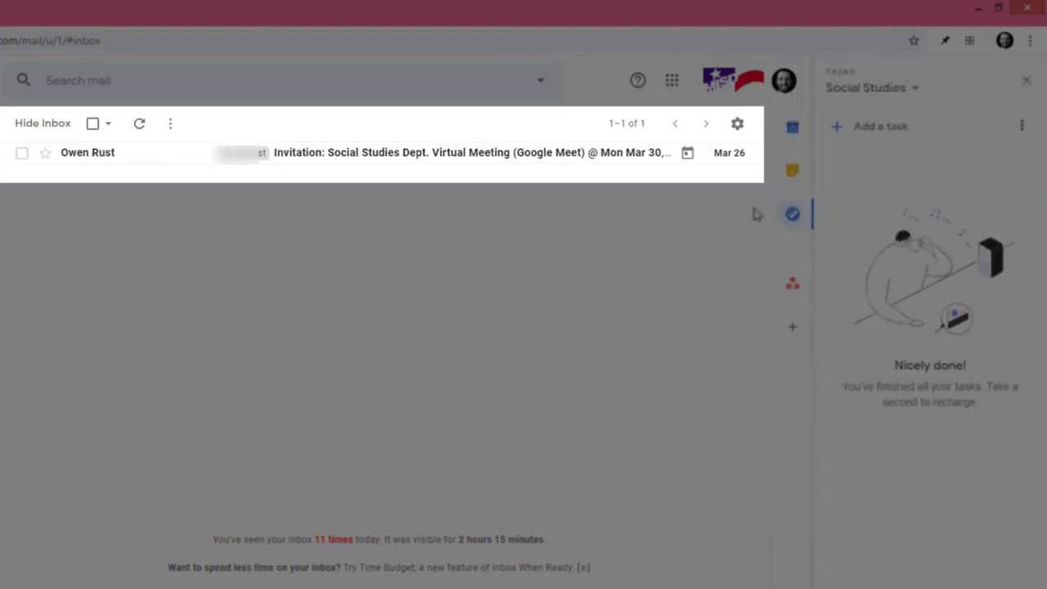
{"action": "left_click", "coordinate": [22, 153]}
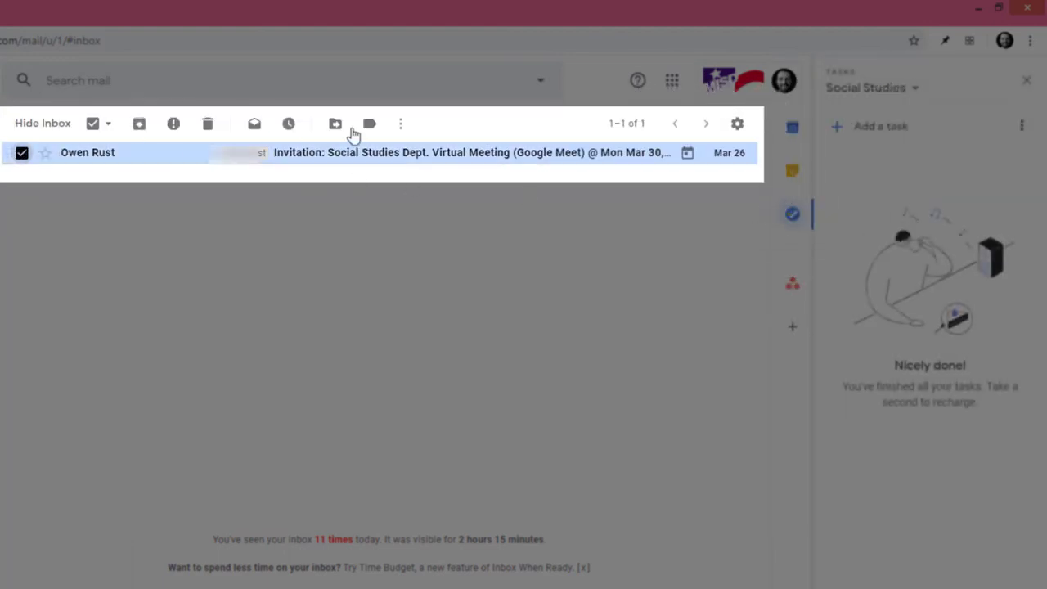
{"action": "left_click", "coordinate": [398, 127]}
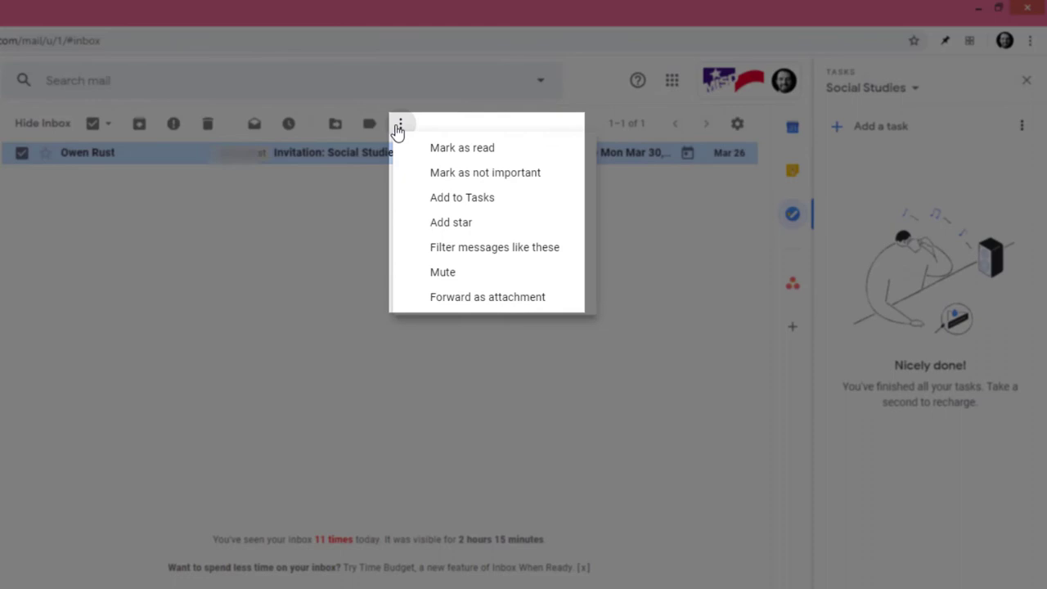
{"action": "left_click", "coordinate": [419, 197]}
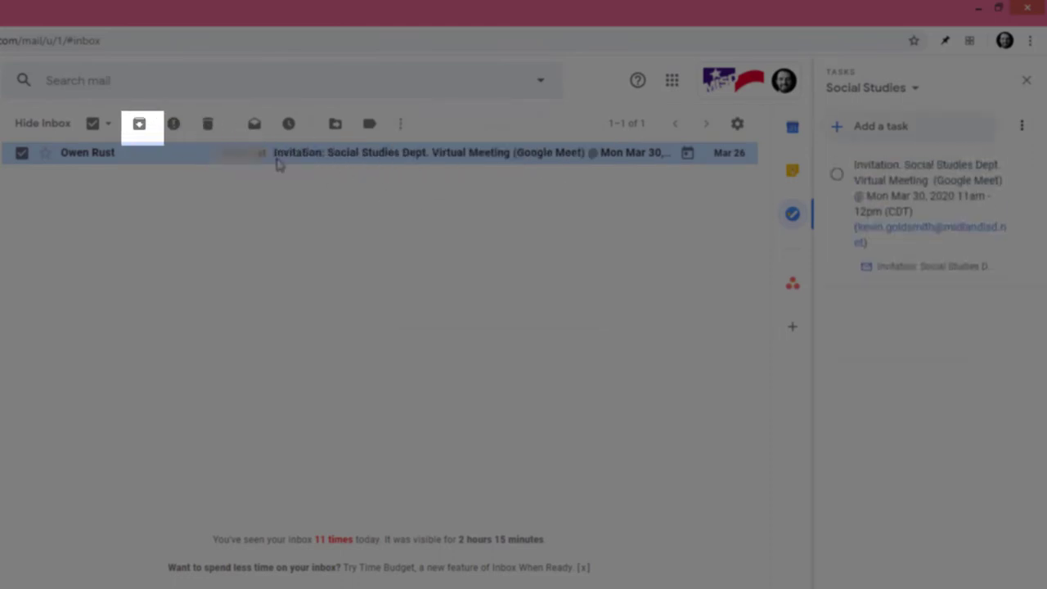
{"action": "left_click", "coordinate": [138, 127]}
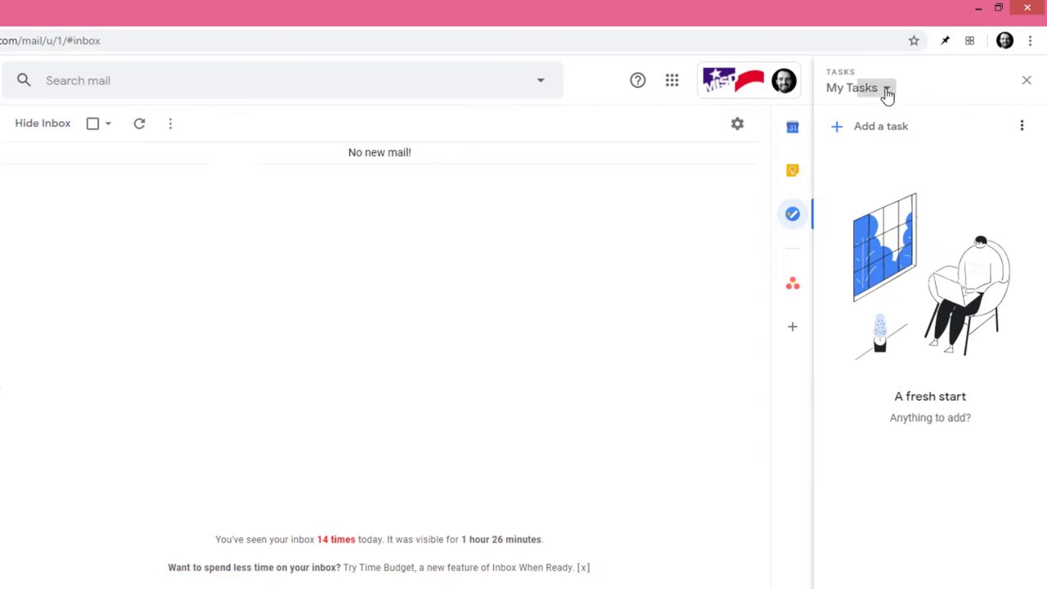
- Review the Tech Tuesdays, Social Studies and Opportunities task lists in turn
{"action": "left_click", "coordinate": [888, 90]}
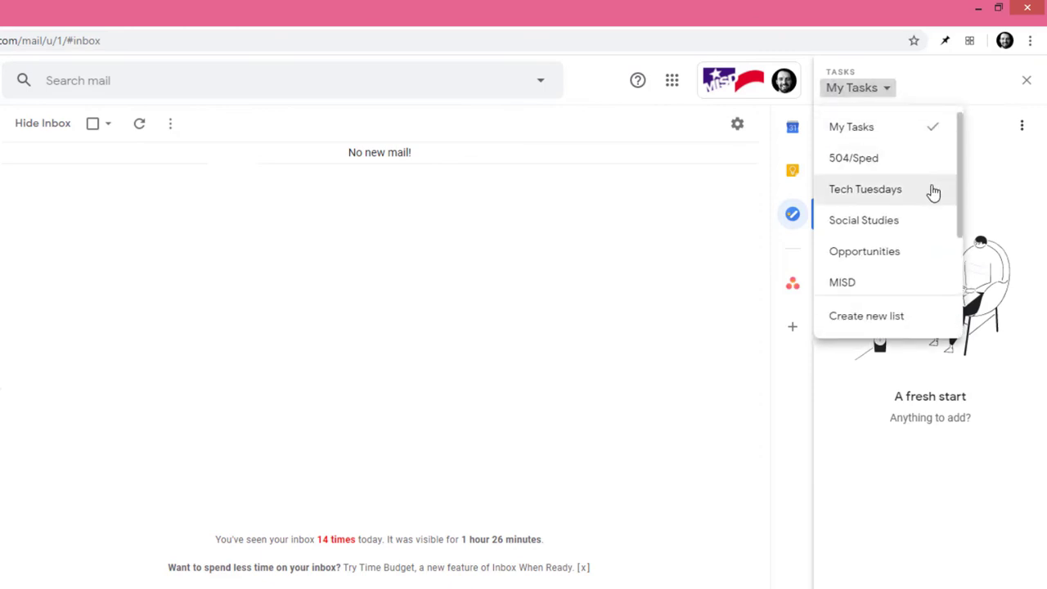
{"action": "left_click", "coordinate": [933, 192]}
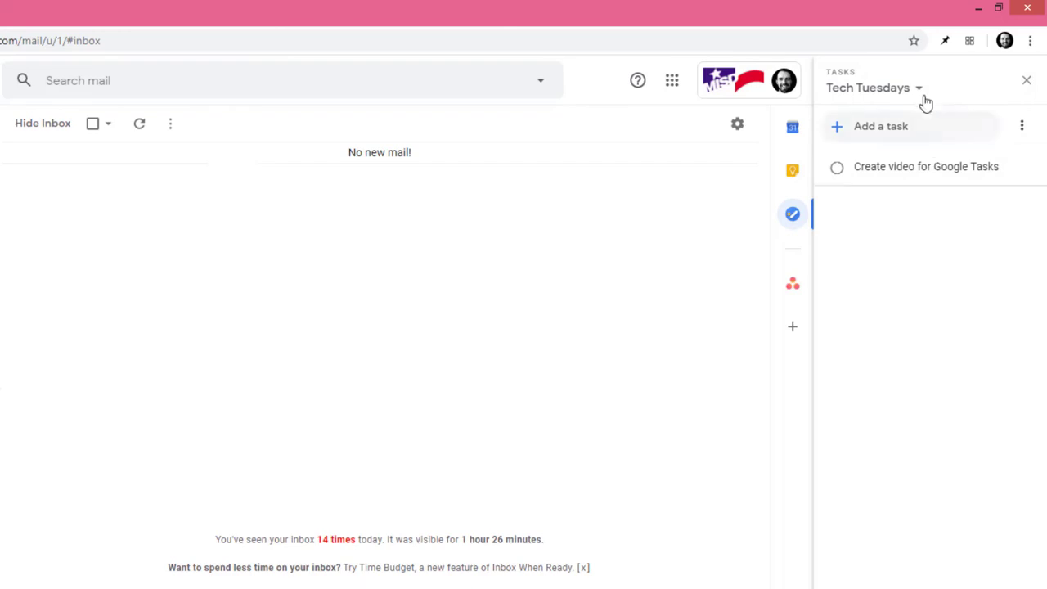
{"action": "left_click", "coordinate": [920, 89]}
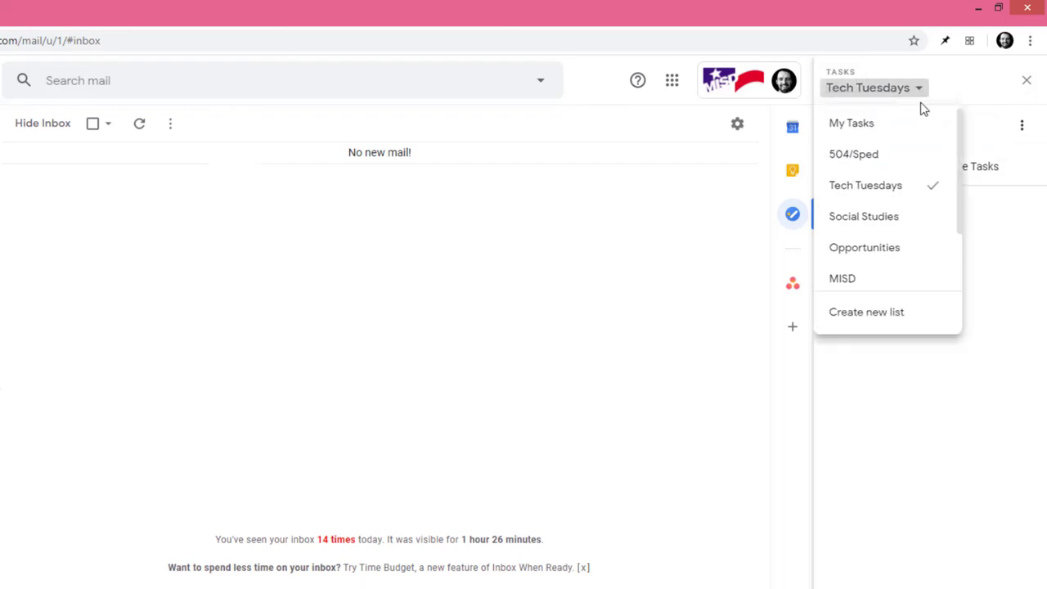
{"action": "left_click", "coordinate": [924, 217]}
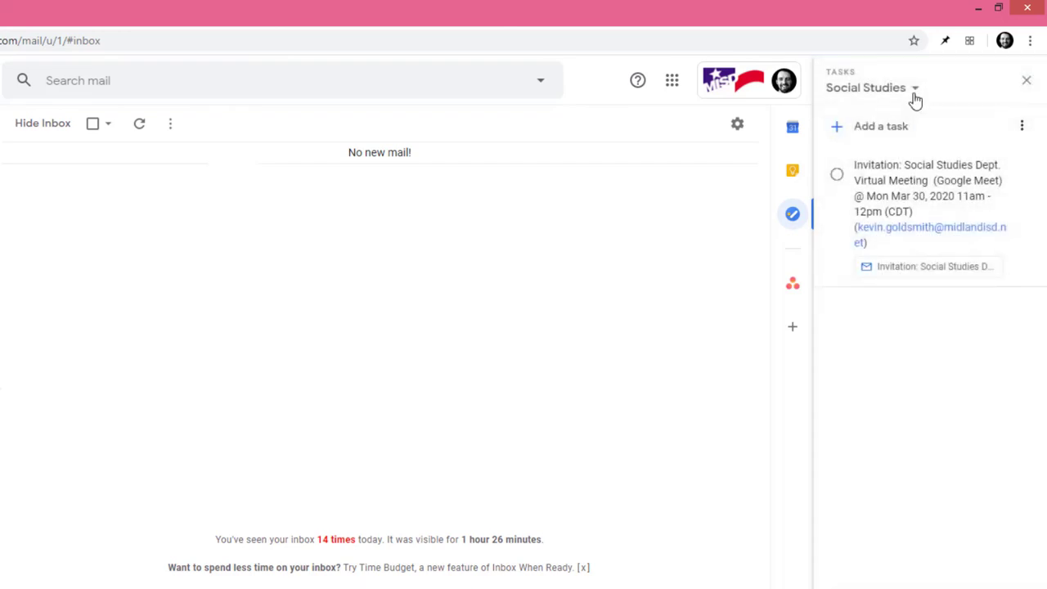
{"action": "left_click", "coordinate": [915, 88]}
{"action": "left_click", "coordinate": [928, 245]}
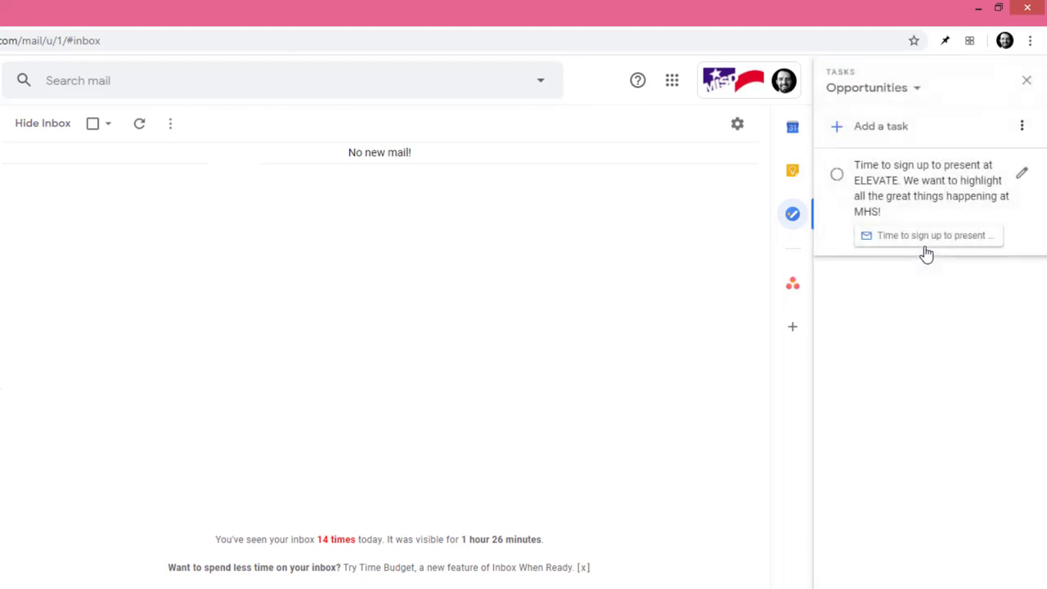
- Review the MISD, Grade and PLC task lists in turn
{"action": "left_click", "coordinate": [922, 88]}
{"action": "left_click", "coordinate": [908, 206]}
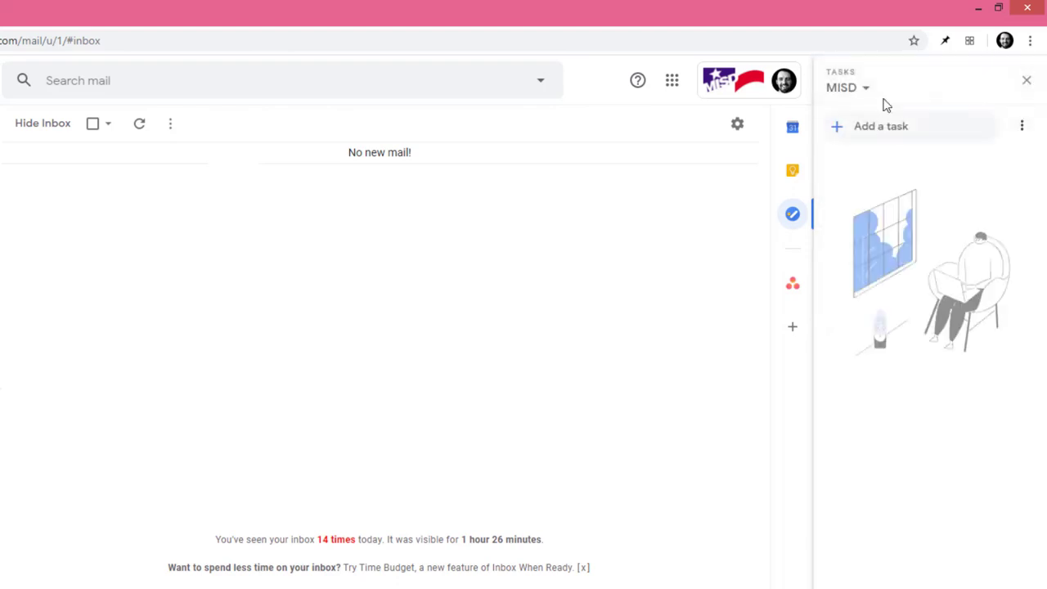
{"action": "left_click", "coordinate": [851, 88]}
{"action": "scroll", "coordinate": [884, 189], "scroll_direction": "down", "scroll_amount": 2}
{"action": "left_click", "coordinate": [891, 241]}
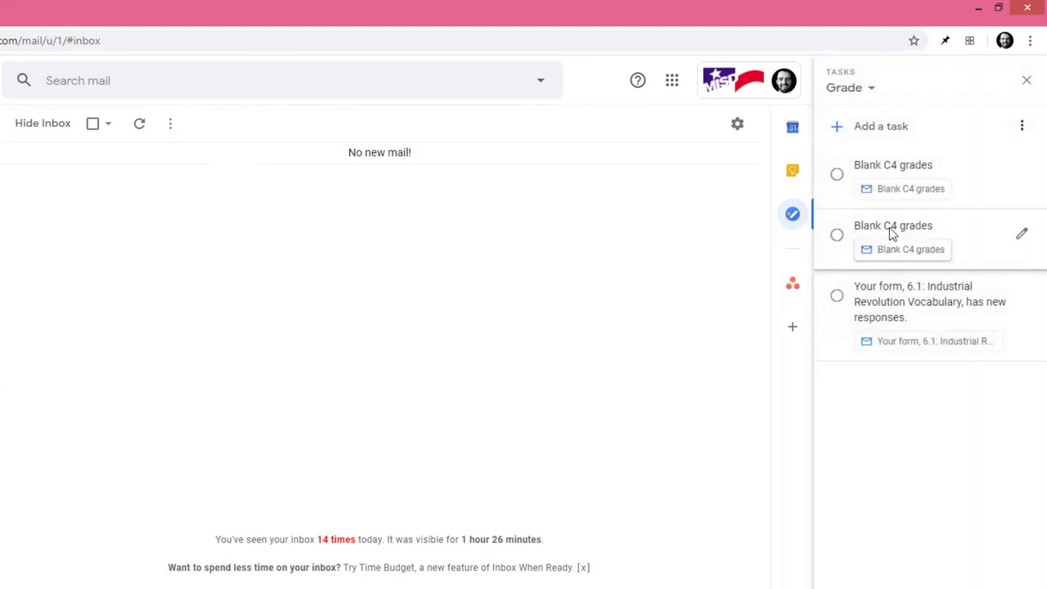
{"action": "left_click", "coordinate": [872, 88]}
{"action": "scroll", "coordinate": [911, 213], "scroll_direction": "down", "scroll_amount": 2}
{"action": "left_click", "coordinate": [842, 274]}
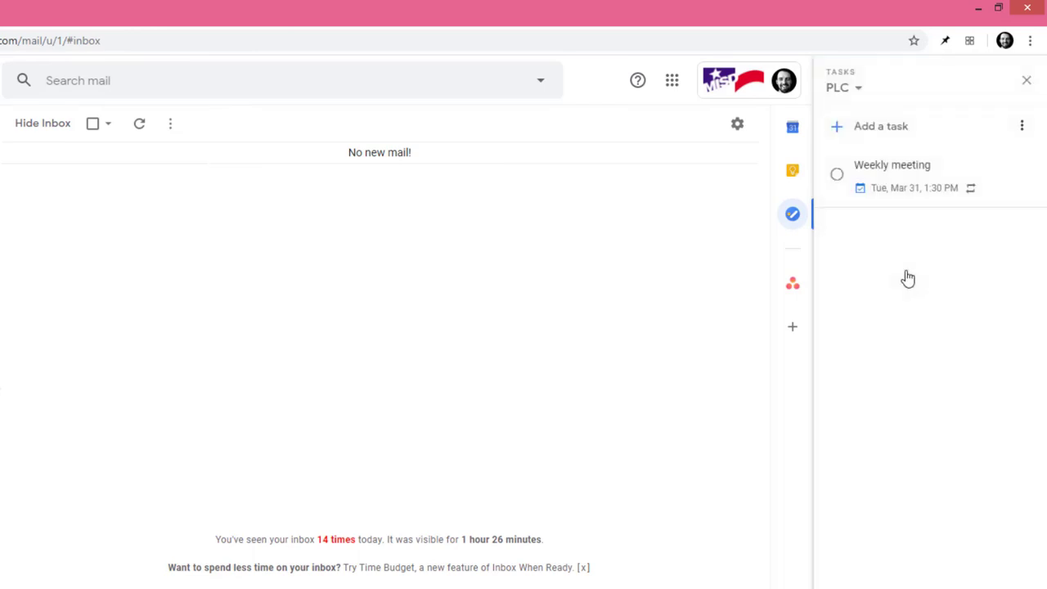